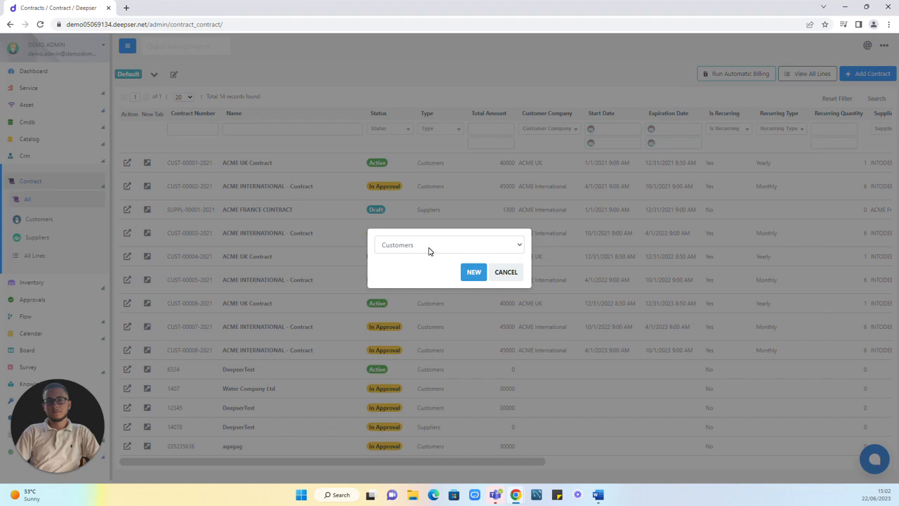
Step: Start a new contract of the Utilities type
click(429, 251)
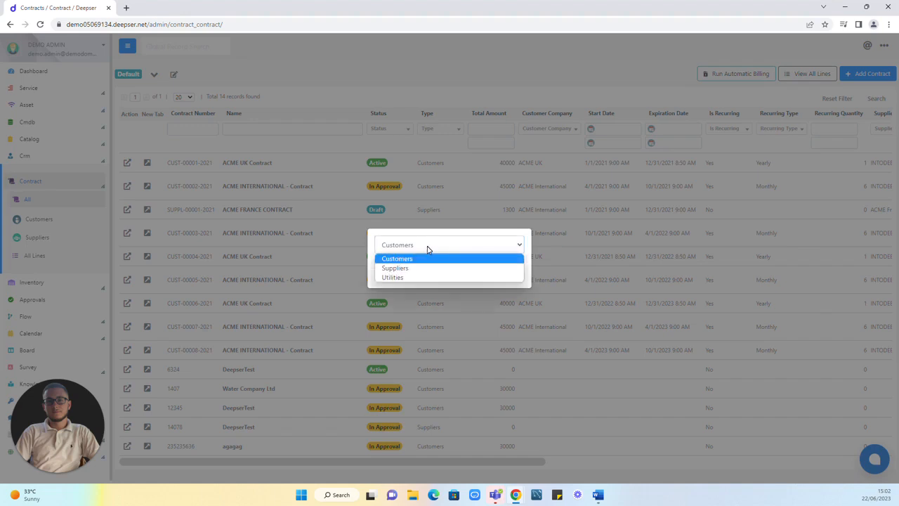
click(399, 277)
click(471, 273)
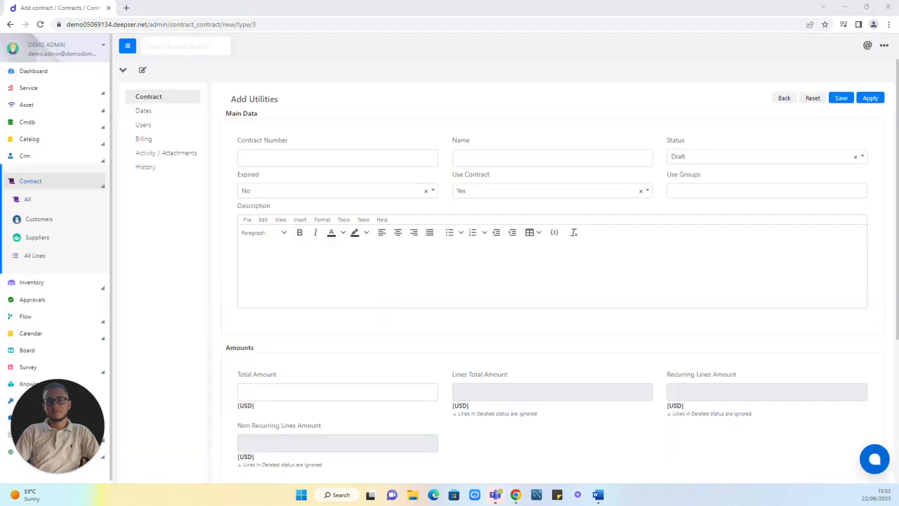
Step: Fill in the contract number of the new utilities contract as UTIL-12345-2023
click(313, 158)
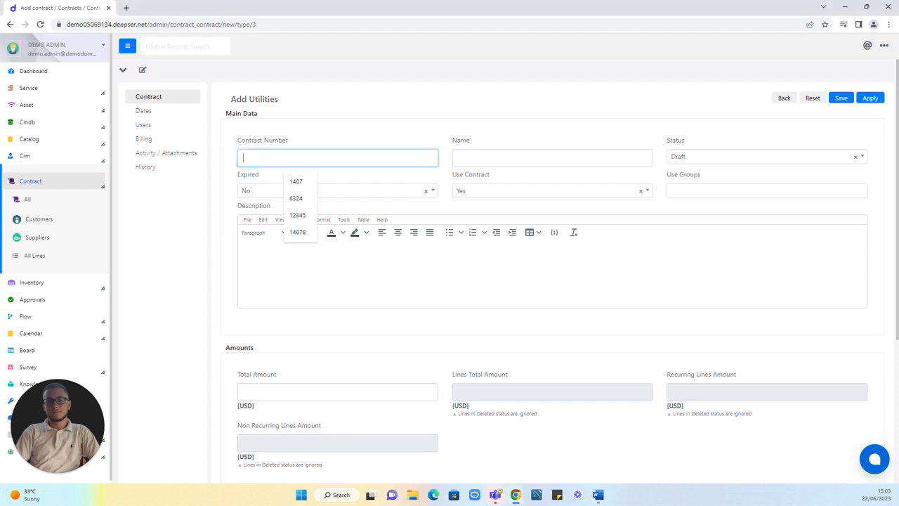
click(377, 132)
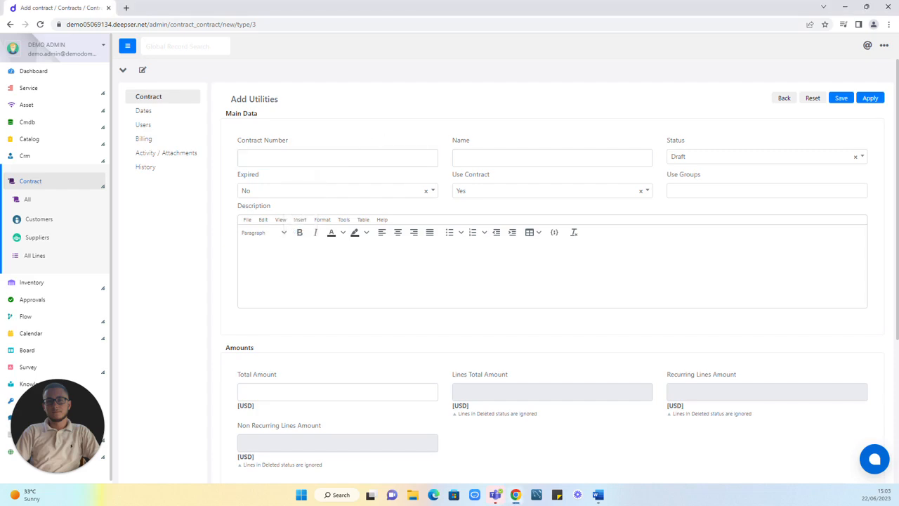
click(313, 158)
text(UTIL-12345-2023.)
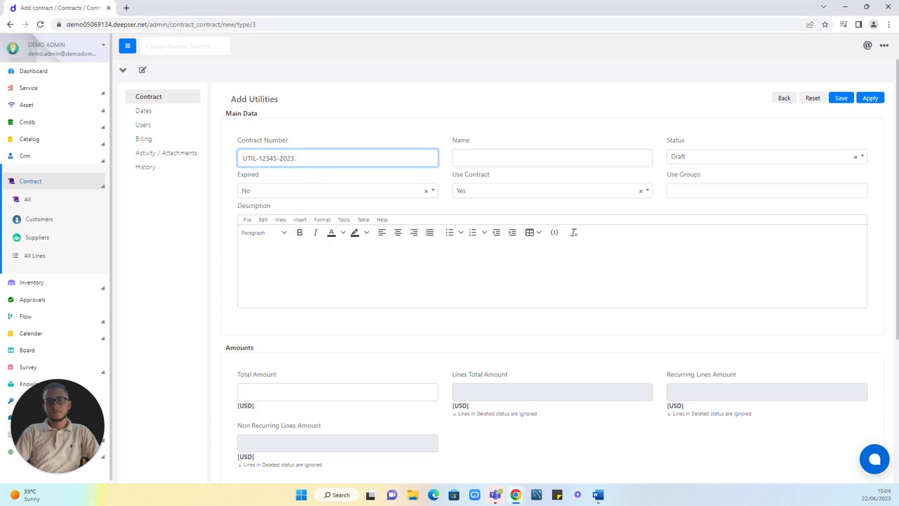
Step: Name the new contract Utilities Test Contract
click(485, 141)
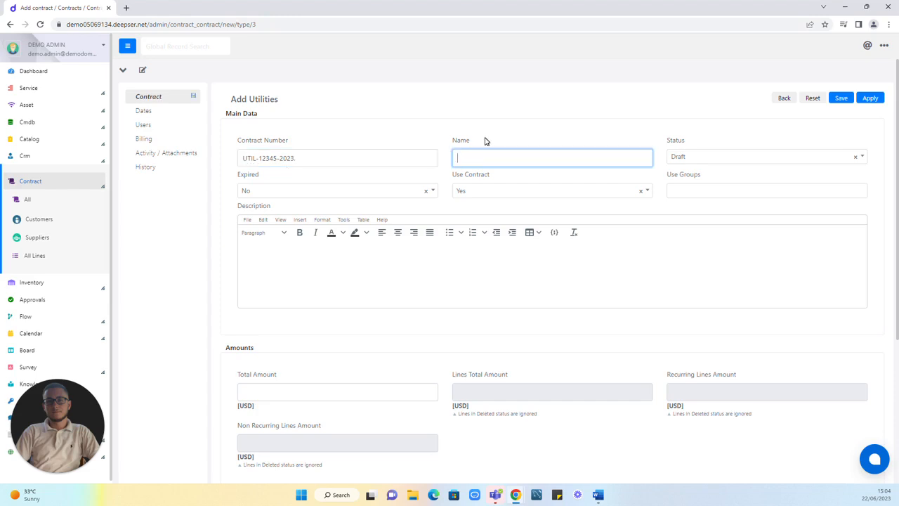
click(486, 158)
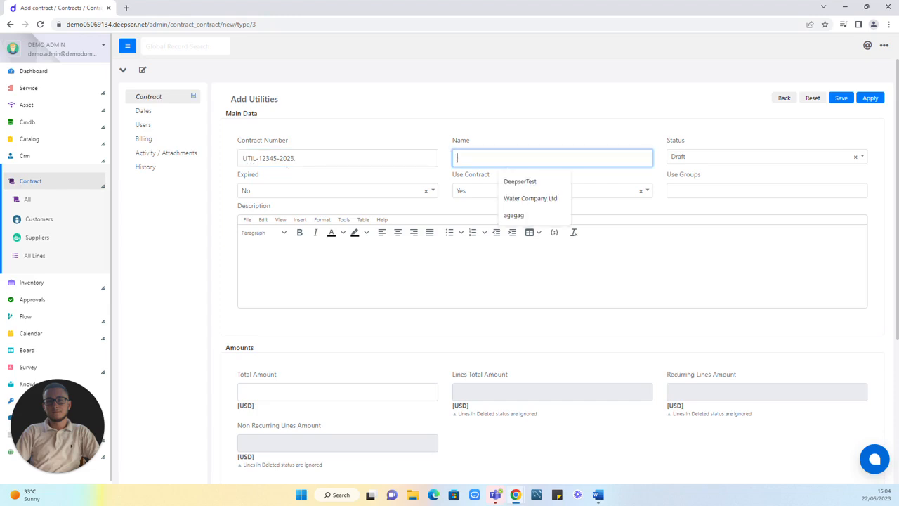
text(Utili)
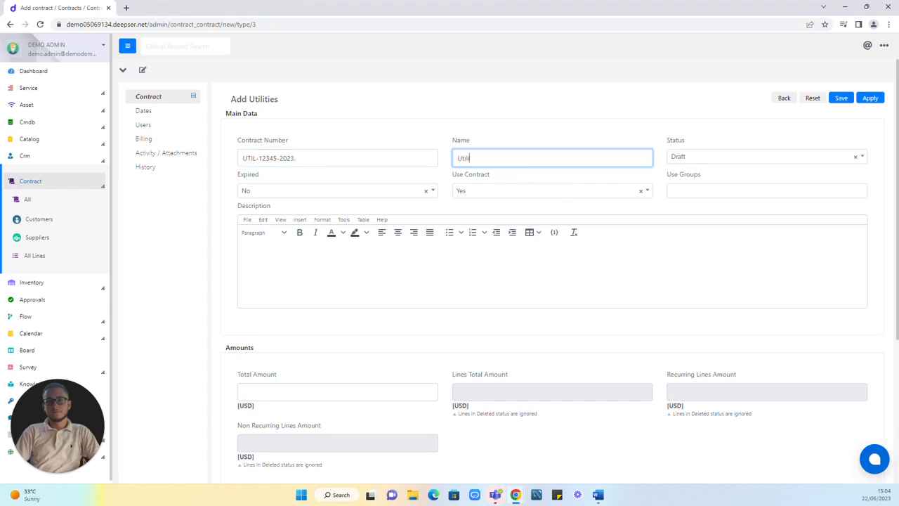
text(ties Test Contract)
click(737, 133)
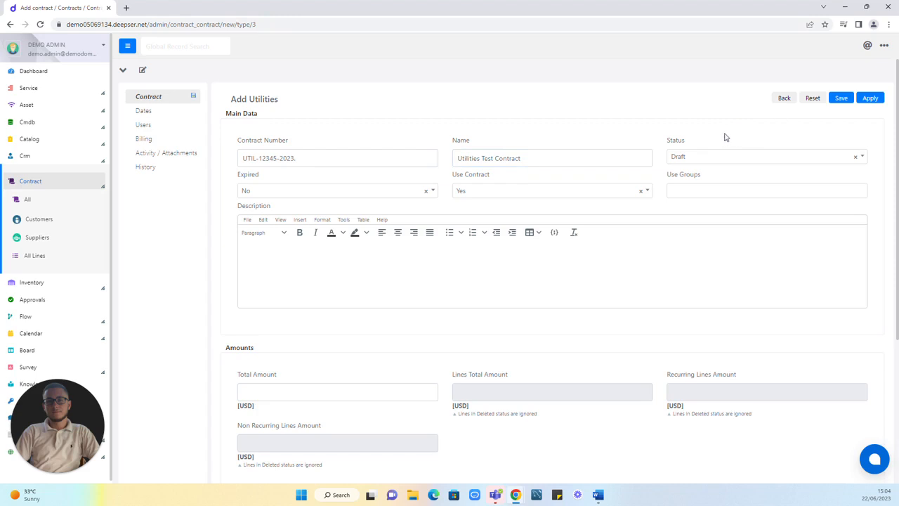
Step: Set the contract's status to Active and assign All Groups as its use groups
click(711, 155)
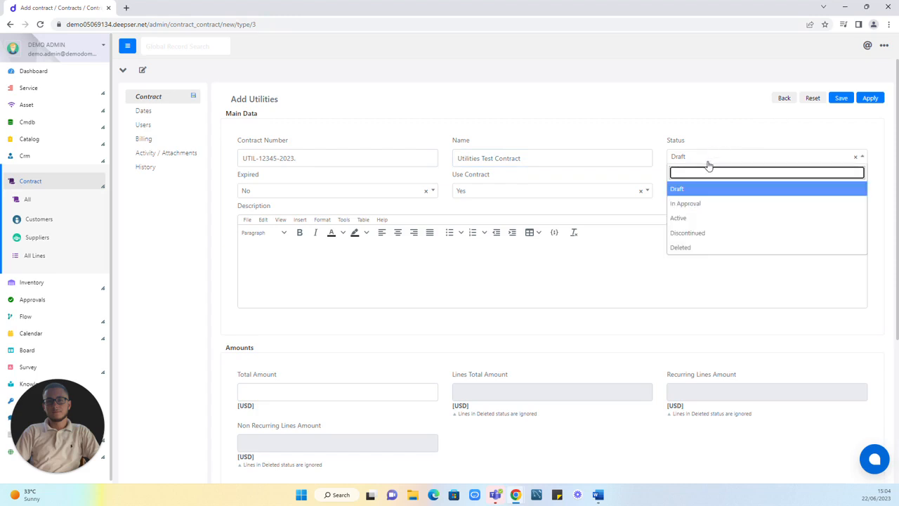
click(689, 221)
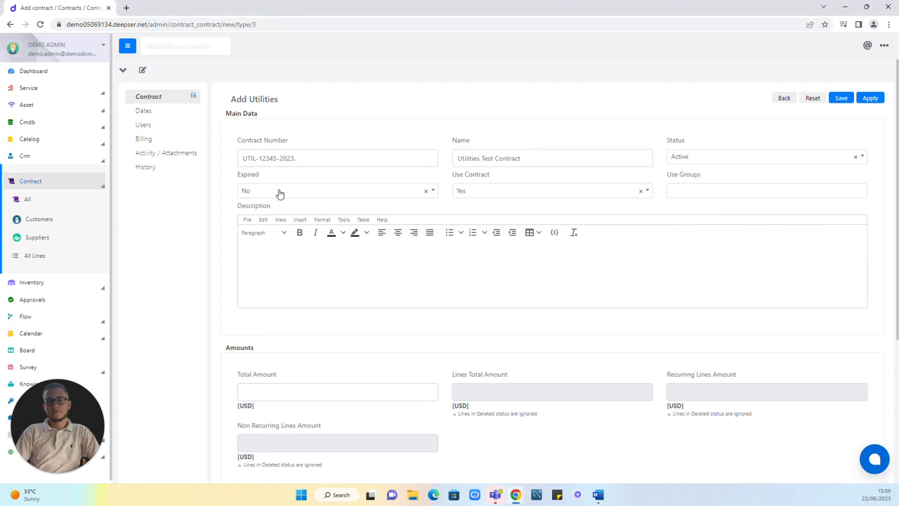
click(490, 190)
click(490, 190)
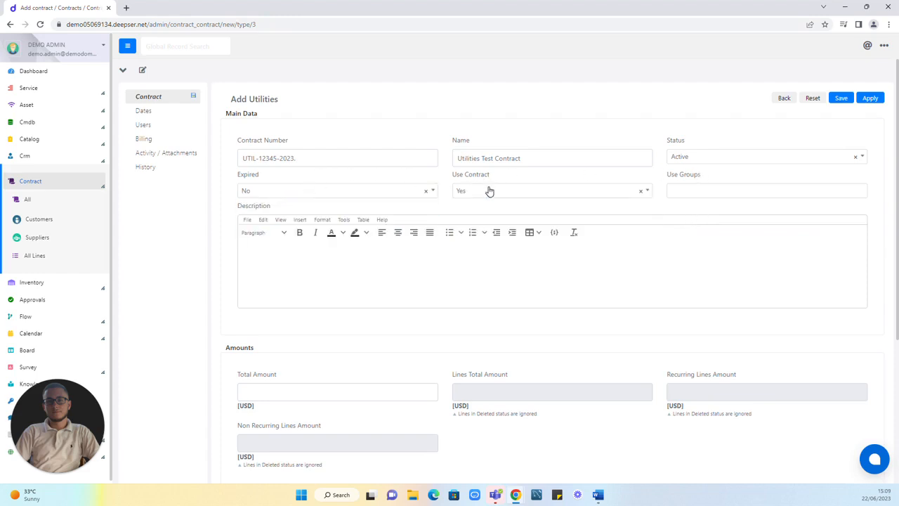
click(685, 188)
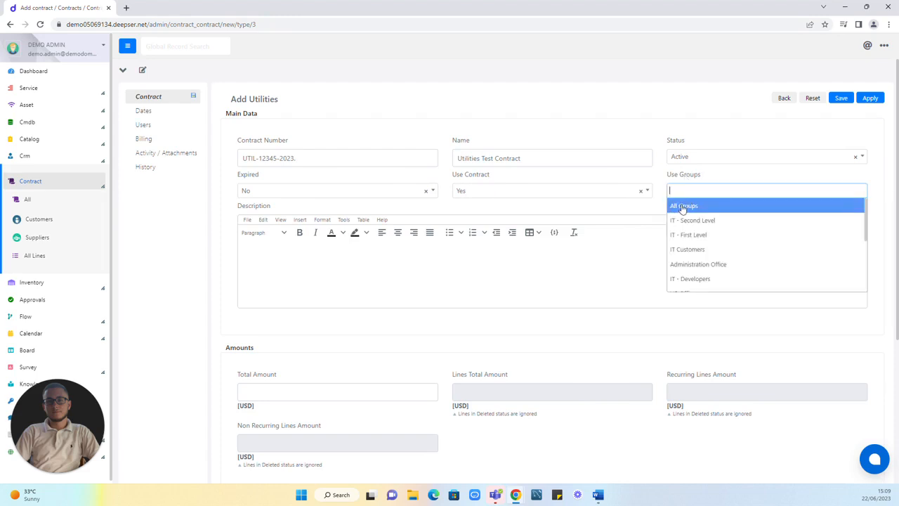
click(680, 207)
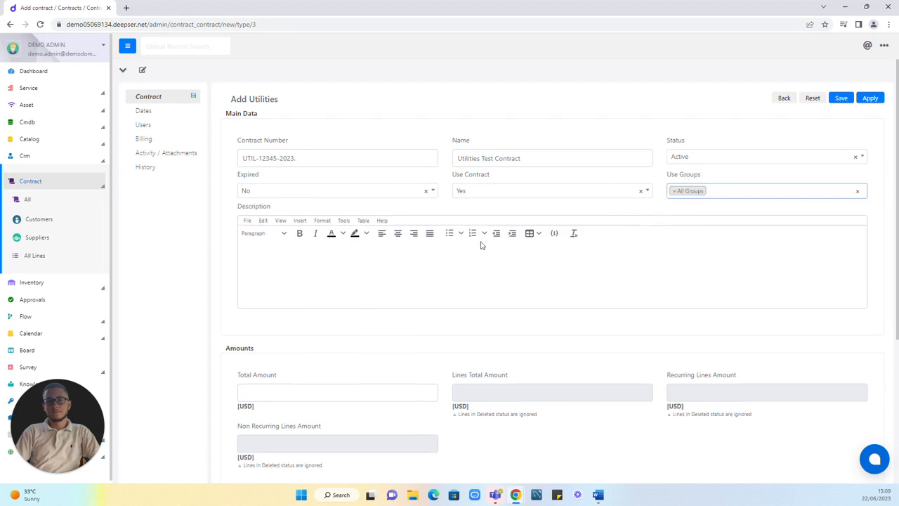
Step: Set the contract's total amount to 30000 USD and save the contract while keeping its form open
click(274, 272)
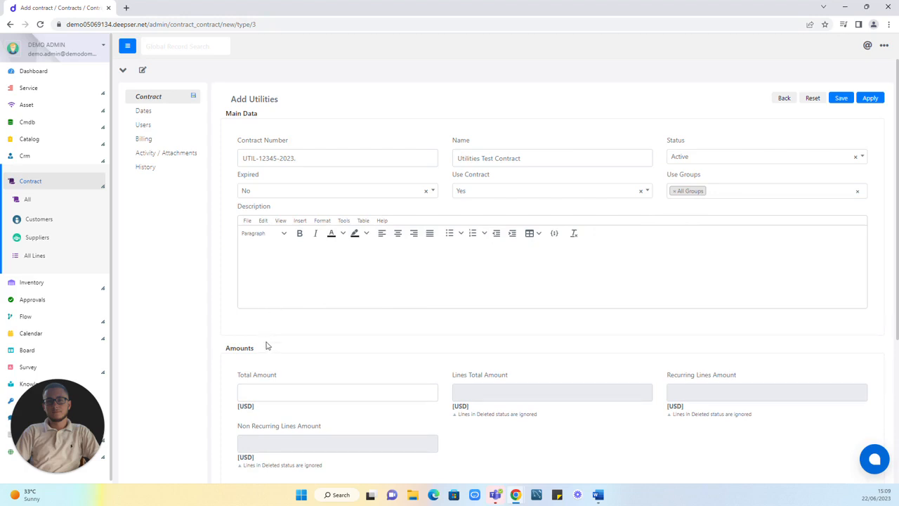
scroll(266, 345, down, 2)
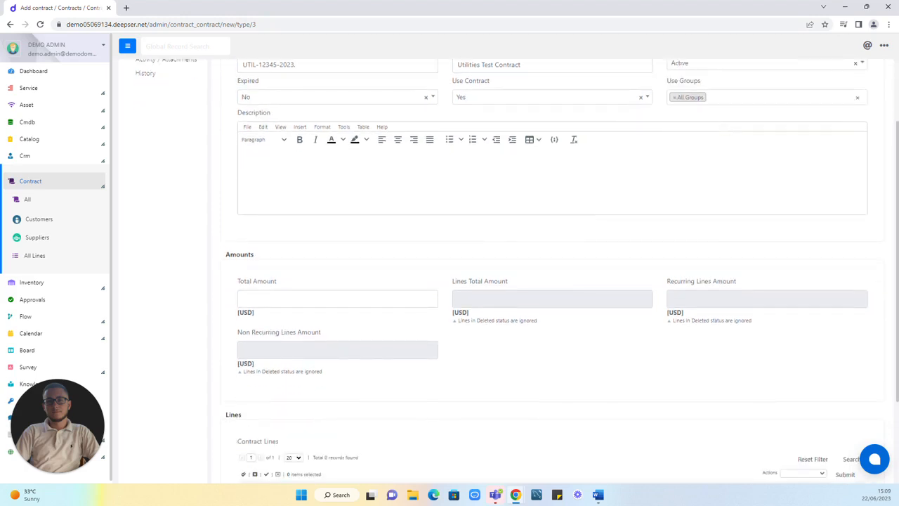
click(243, 297)
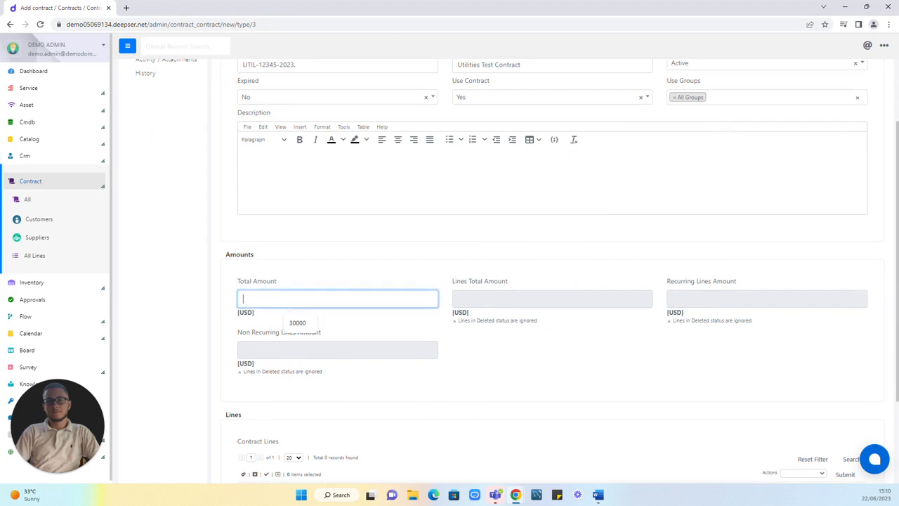
click(298, 322)
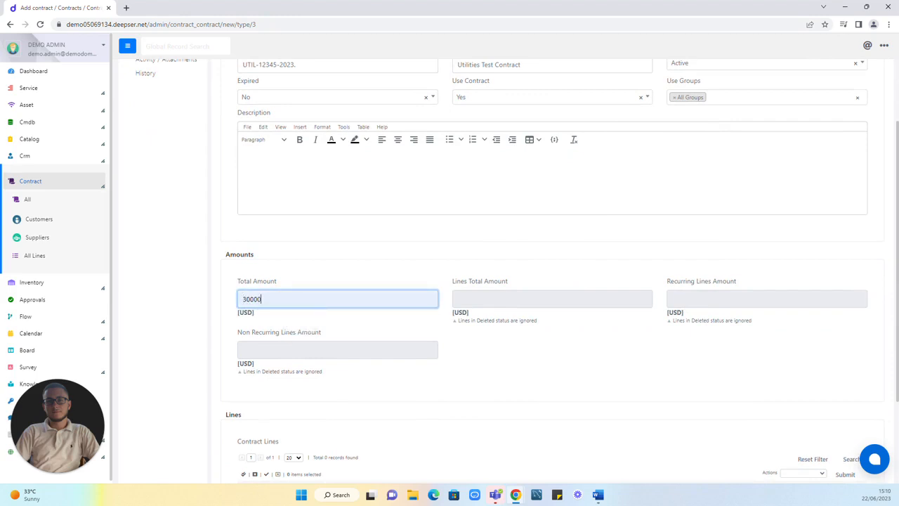
click(352, 263)
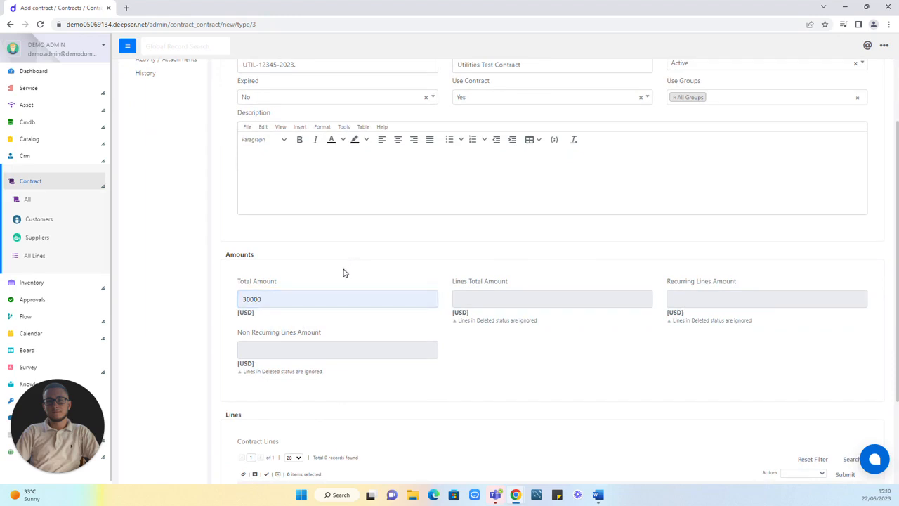
scroll(347, 281, up, 1)
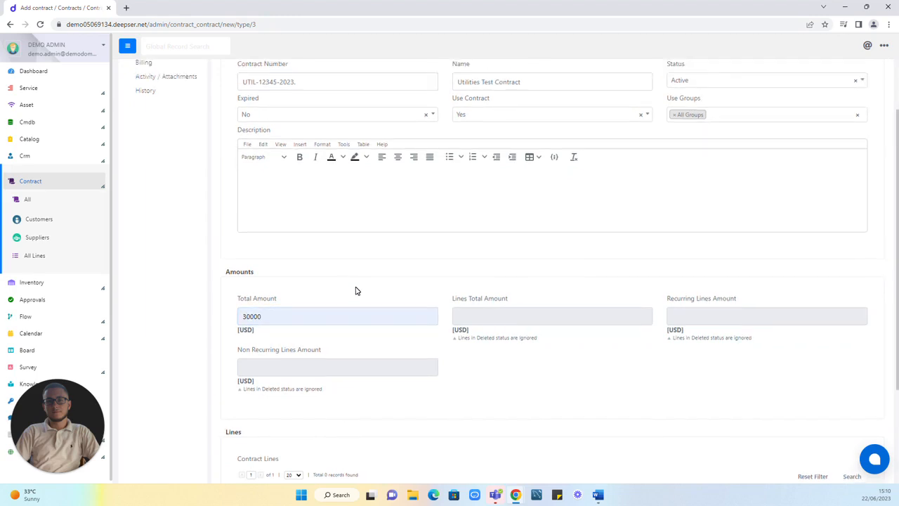
scroll(372, 299, up, 4)
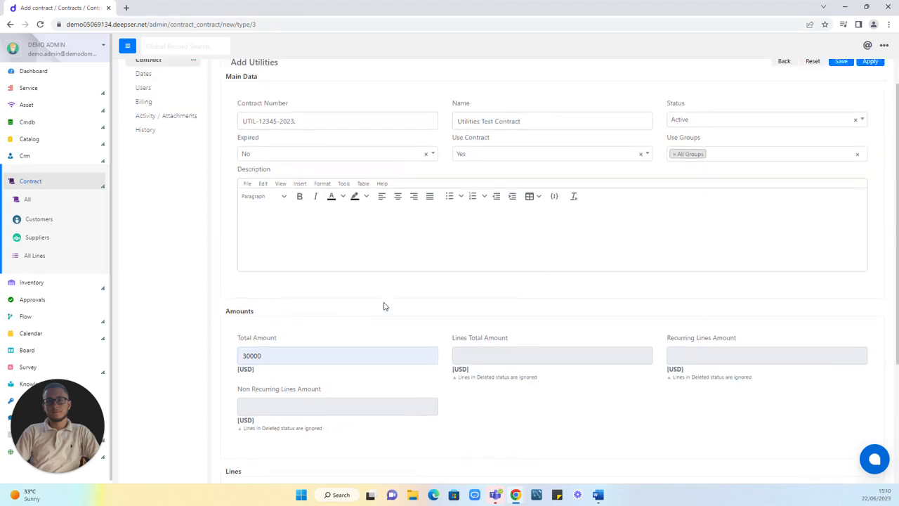
click(873, 98)
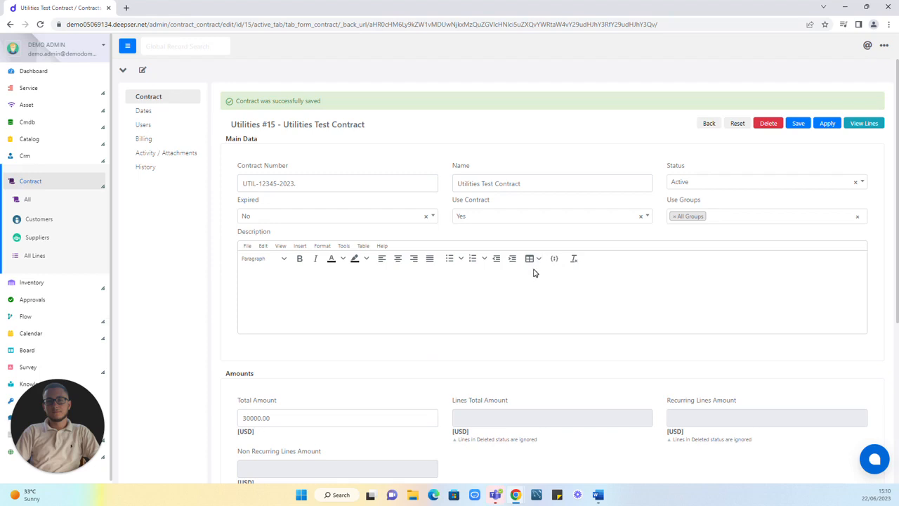
Step: Add a new line to the saved contract and choose Line 3 as its line type
scroll(493, 273, down, 3)
scroll(495, 273, down, 1)
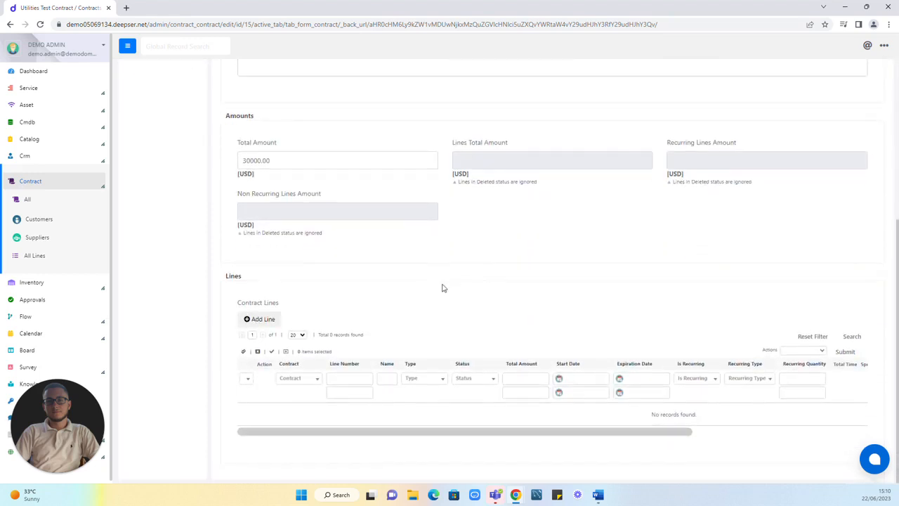
click(263, 319)
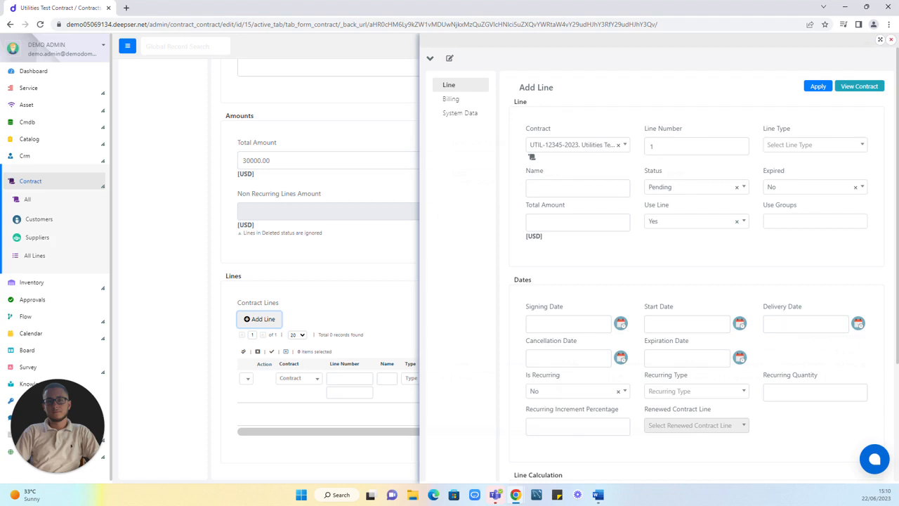
click(788, 146)
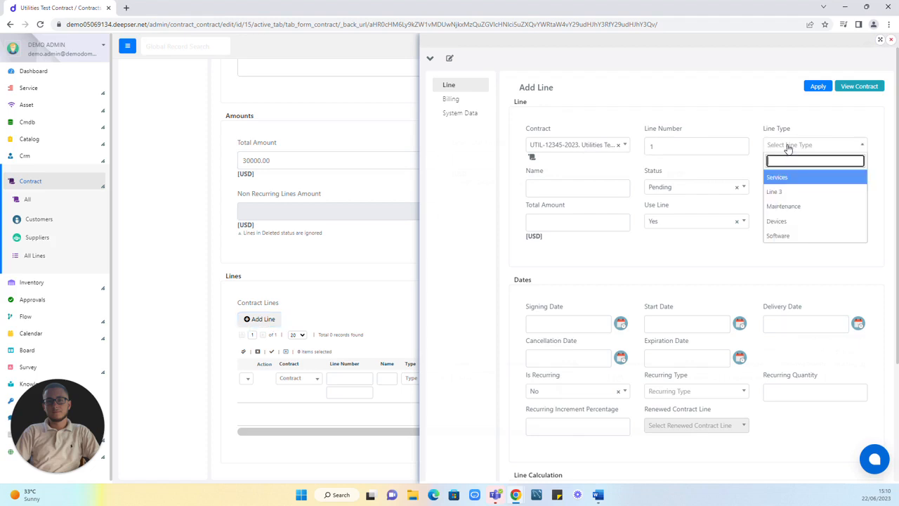
click(775, 196)
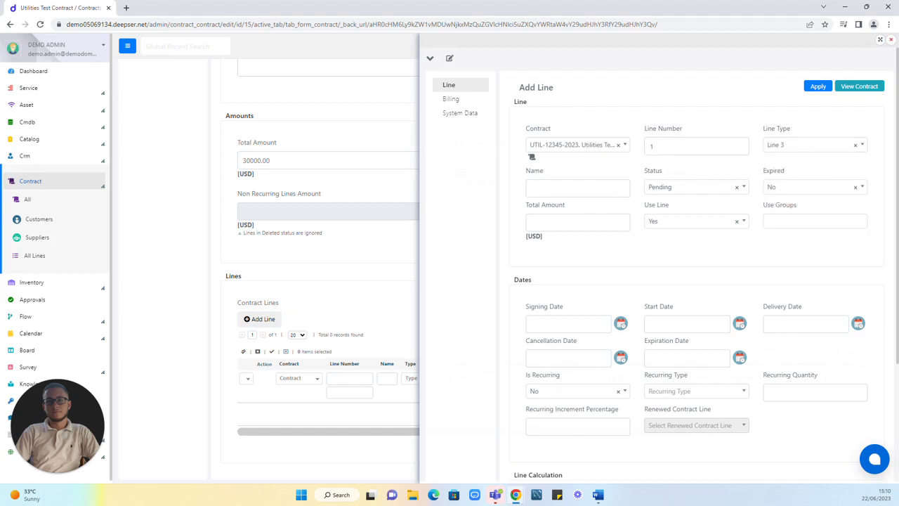
Step: Name the new contract line Line 3-Utilities
click(578, 188)
text(Li)
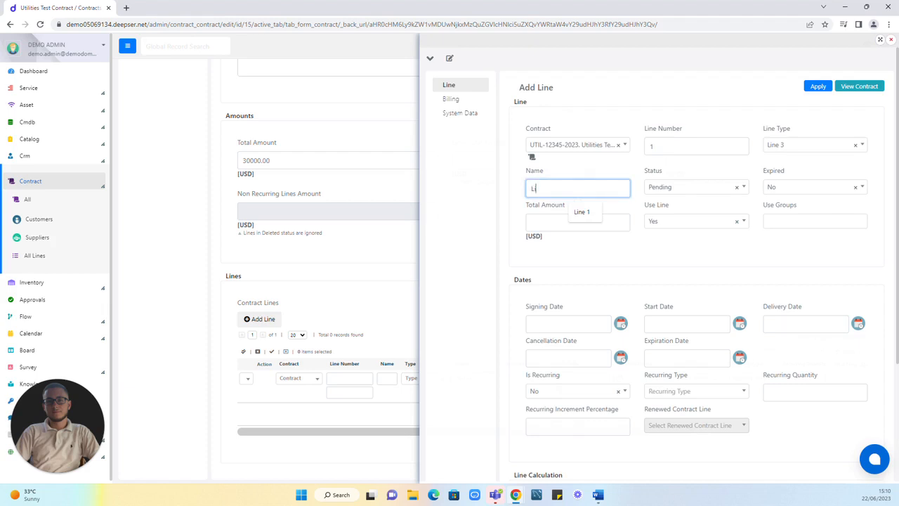
text(ne 3-Utilities)
click(684, 171)
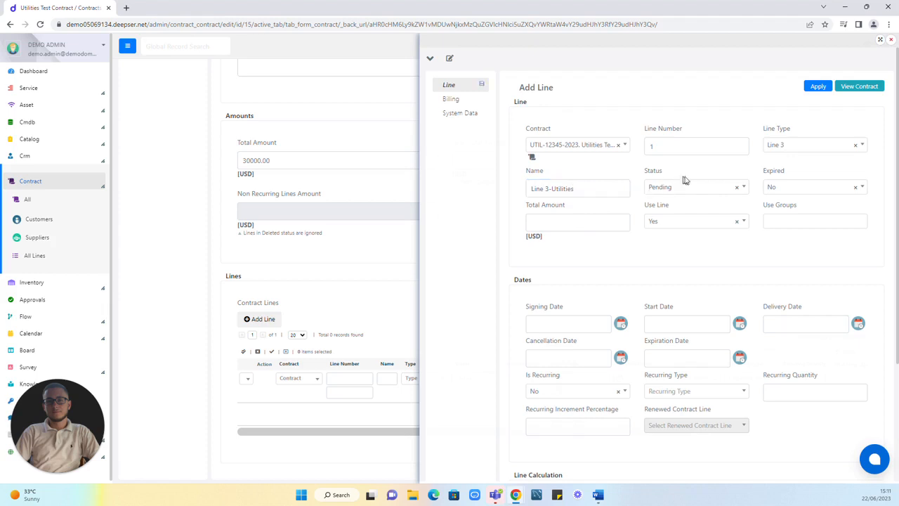
Step: Set the contract line's status to Open and its total amount to 500 USD
click(686, 187)
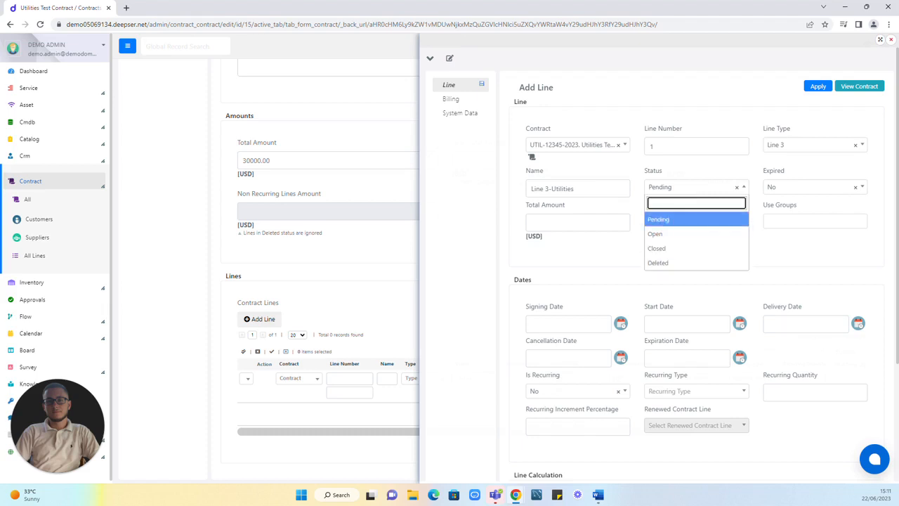
click(667, 236)
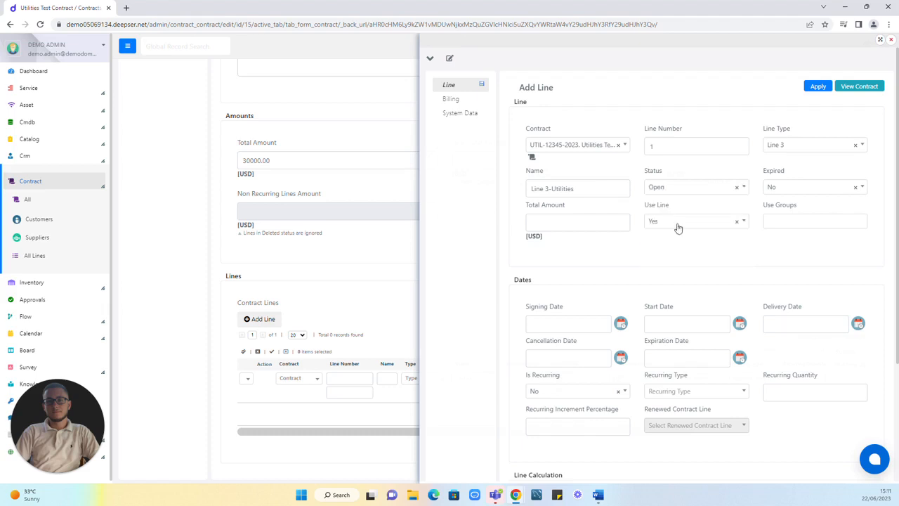
click(788, 189)
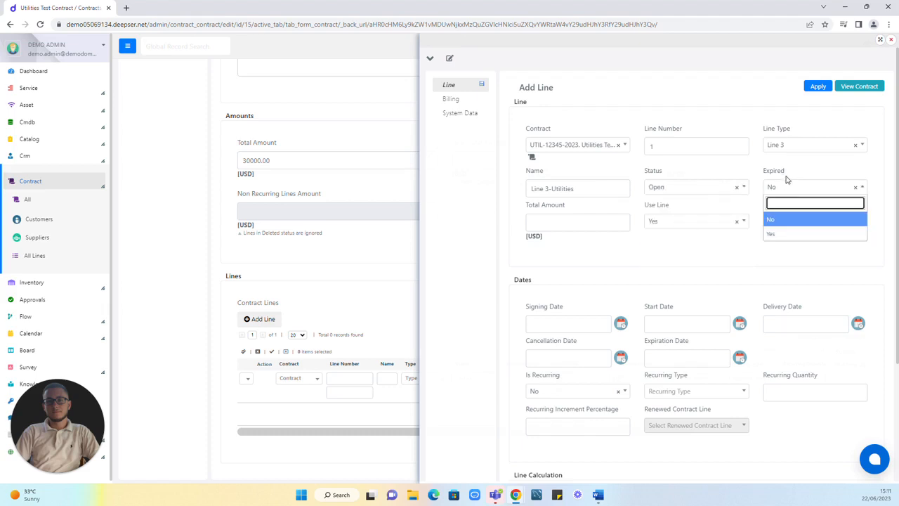
click(800, 172)
click(620, 222)
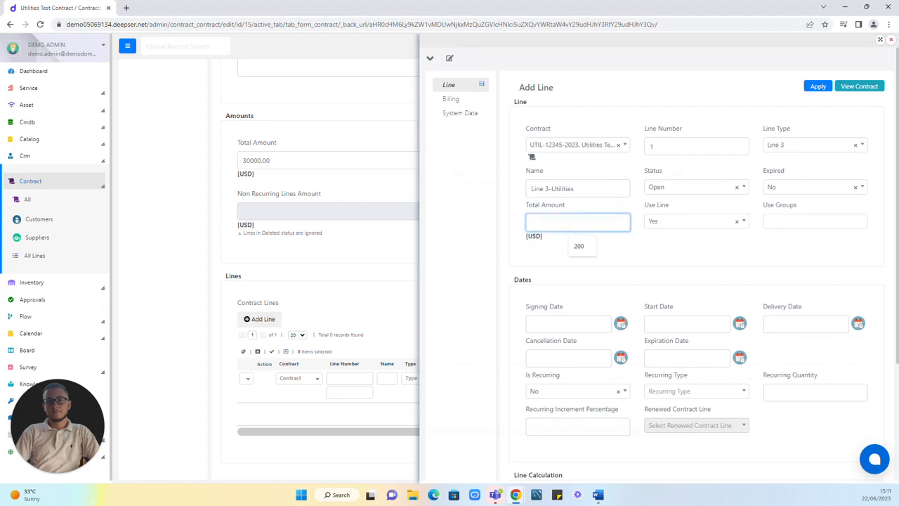
text(500)
click(665, 221)
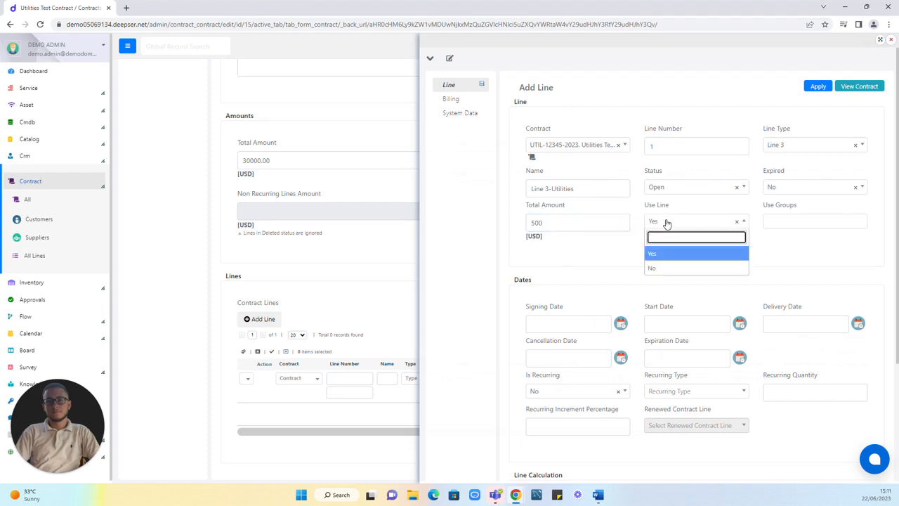
click(667, 223)
Step: Assign the groups IT - Second Level and IT - First Level to the contract line's use groups
click(778, 223)
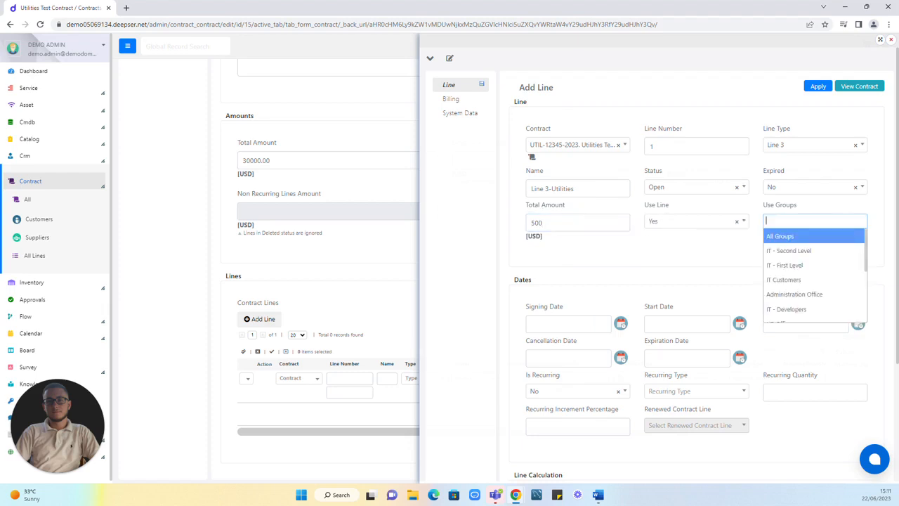
click(790, 251)
click(807, 225)
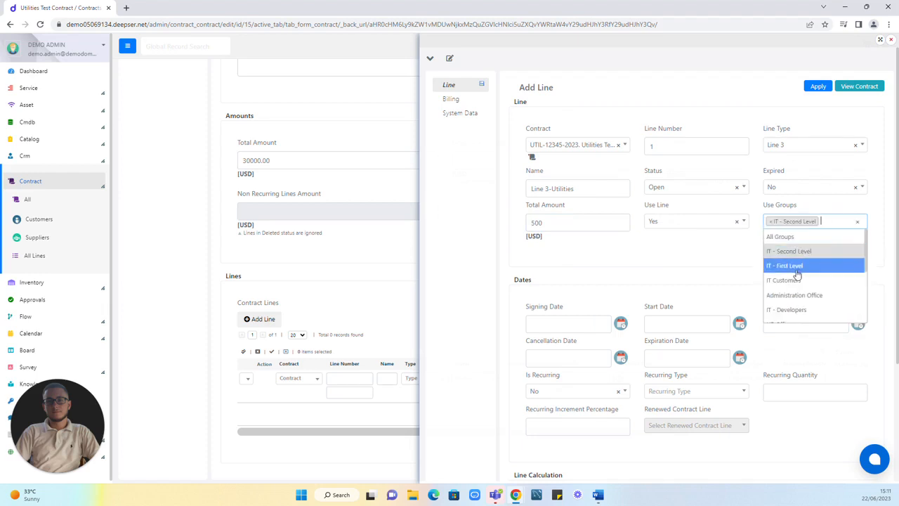
click(794, 270)
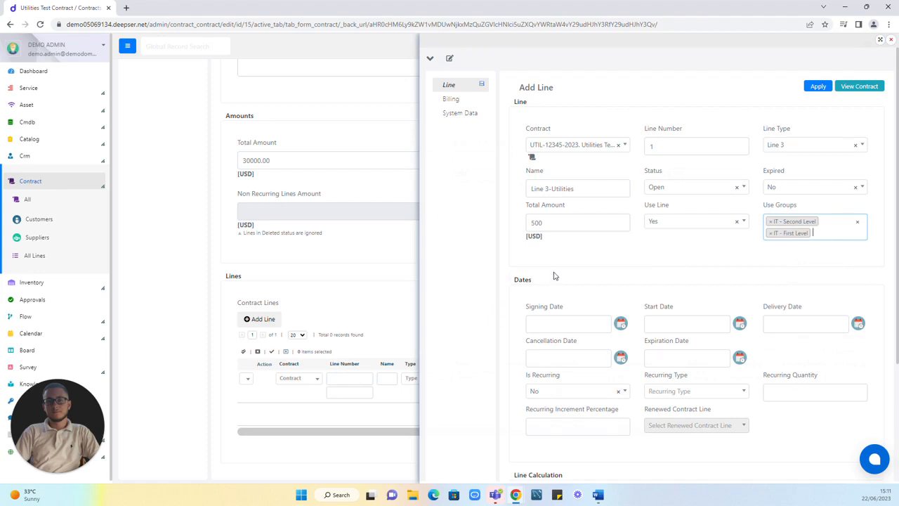
Step: Set the contract line's signing date to 06/22/2023 and its start date to 06/23/2023
scroll(553, 276, down, 1)
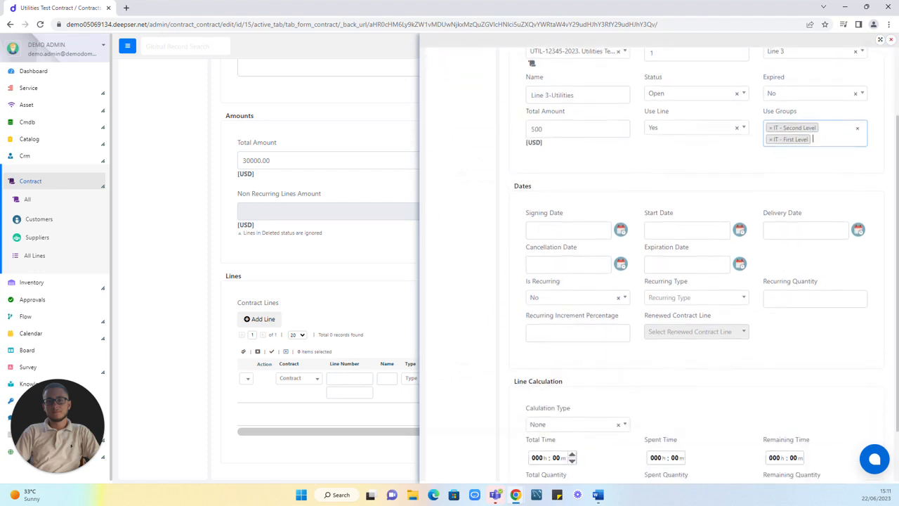
click(620, 229)
click(589, 313)
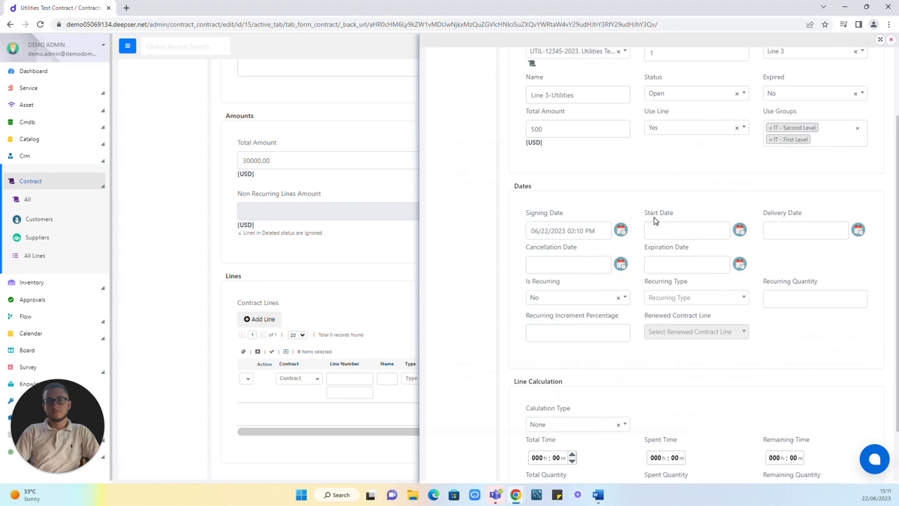
click(740, 230)
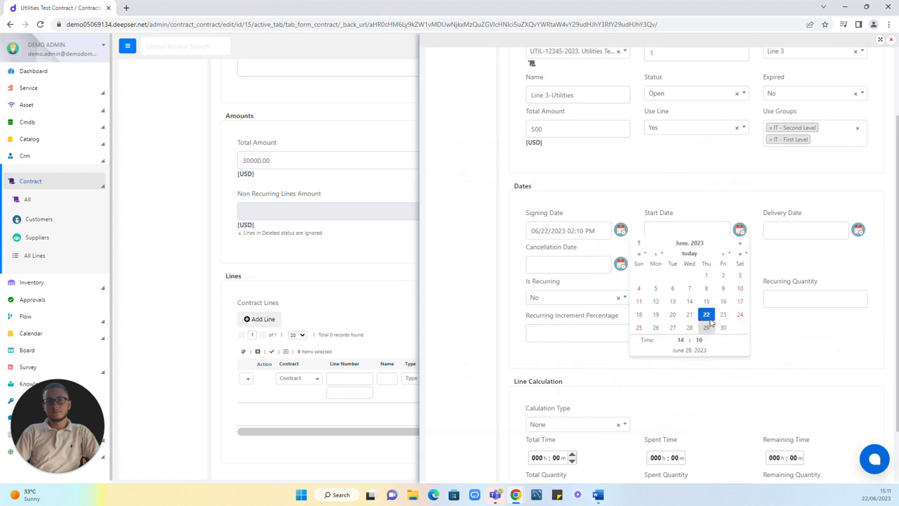
click(723, 314)
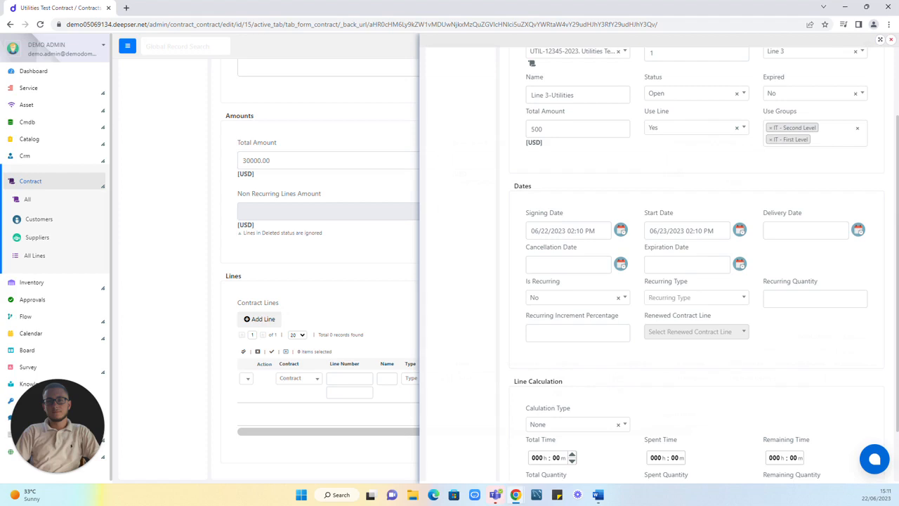
Step: Set the contract line's expiration date to 06/22/2024
click(739, 264)
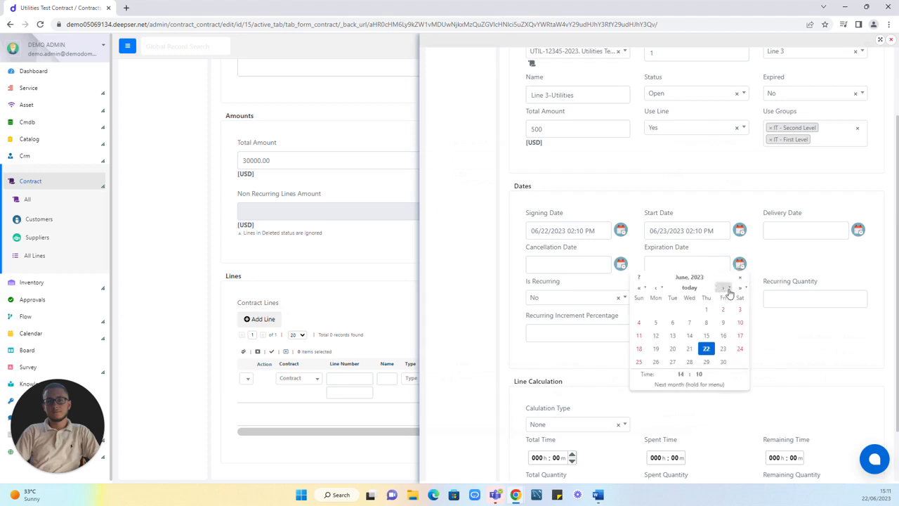
click(737, 291)
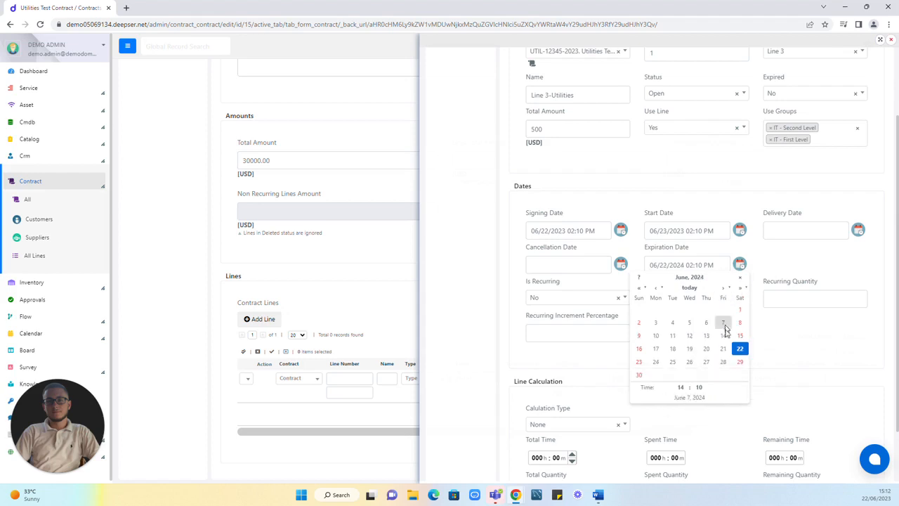
click(739, 348)
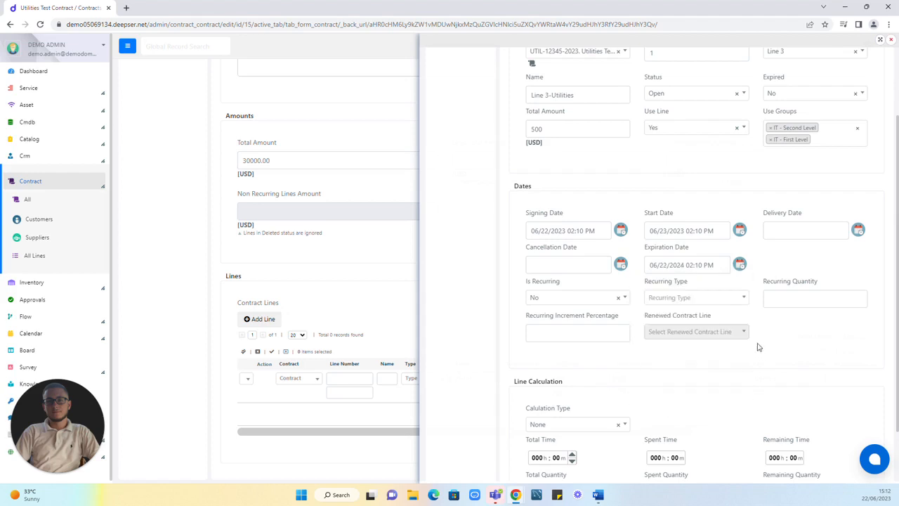
Step: Make the contract line recurring with the recurring type Monthly
click(562, 299)
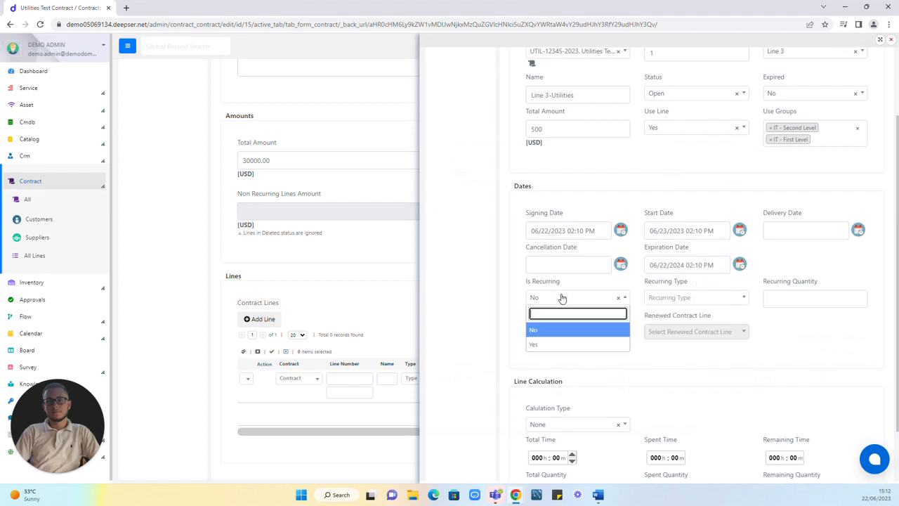
click(539, 344)
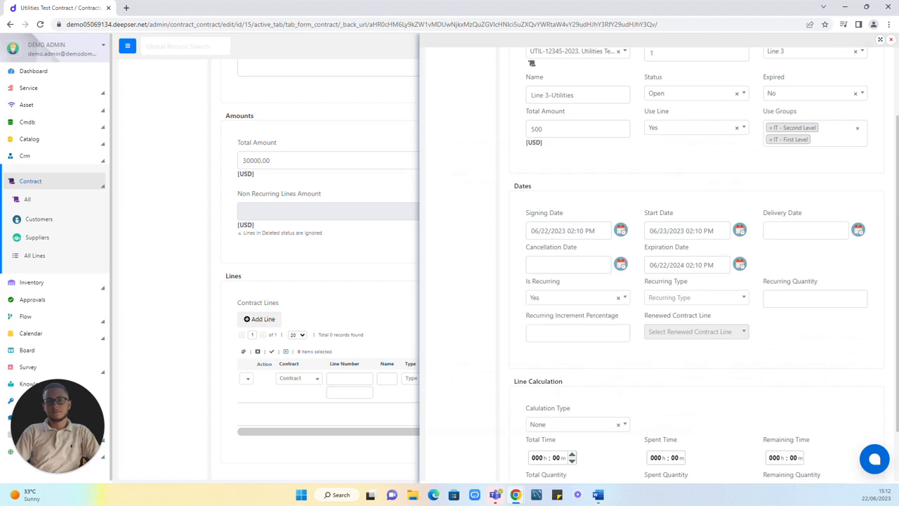
click(716, 301)
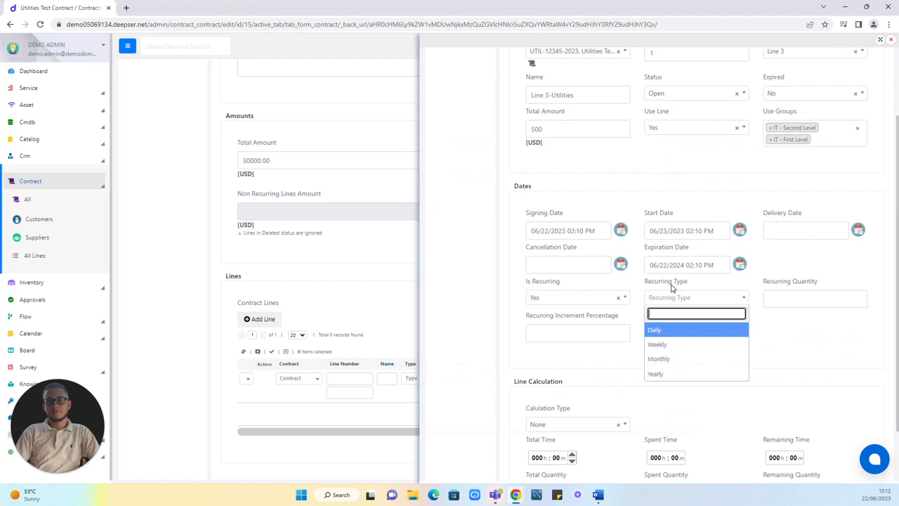
click(670, 360)
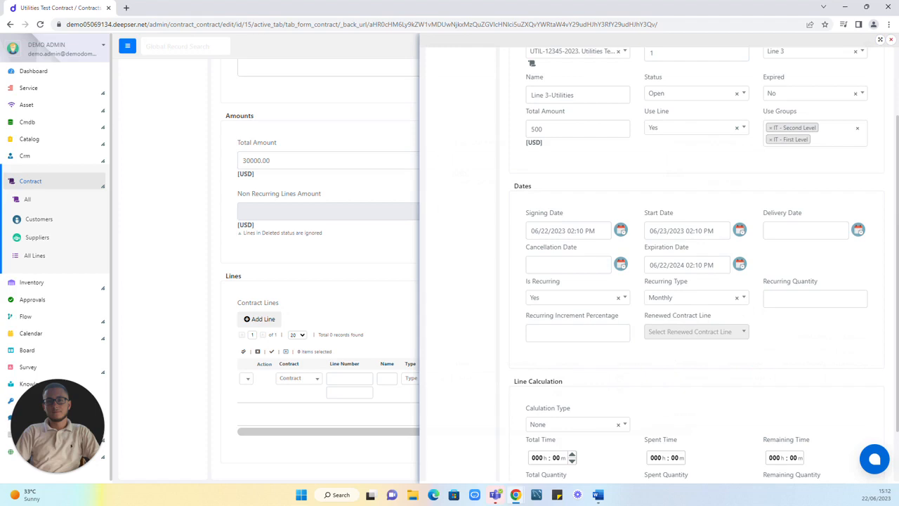
Step: Set the contract line's recurring quantity to 6 and its recurring increment percentage to 5
click(808, 300)
text(6)
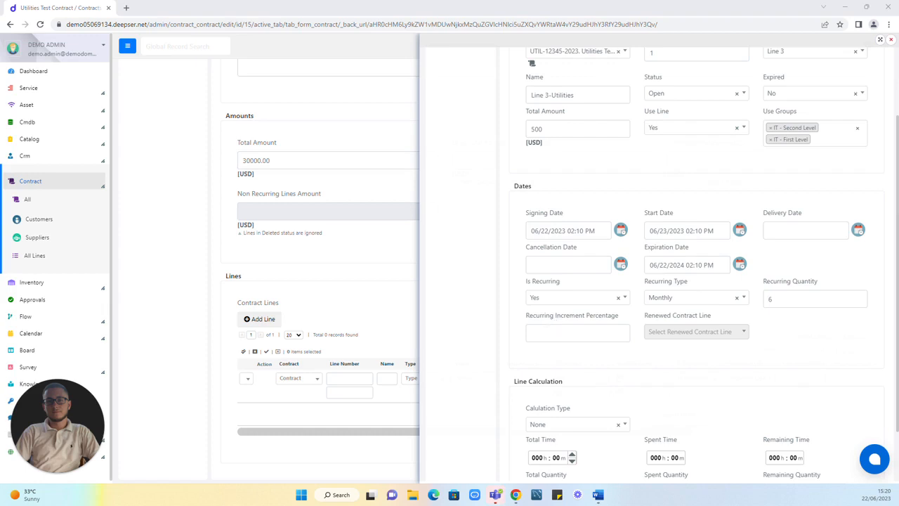
click(577, 333)
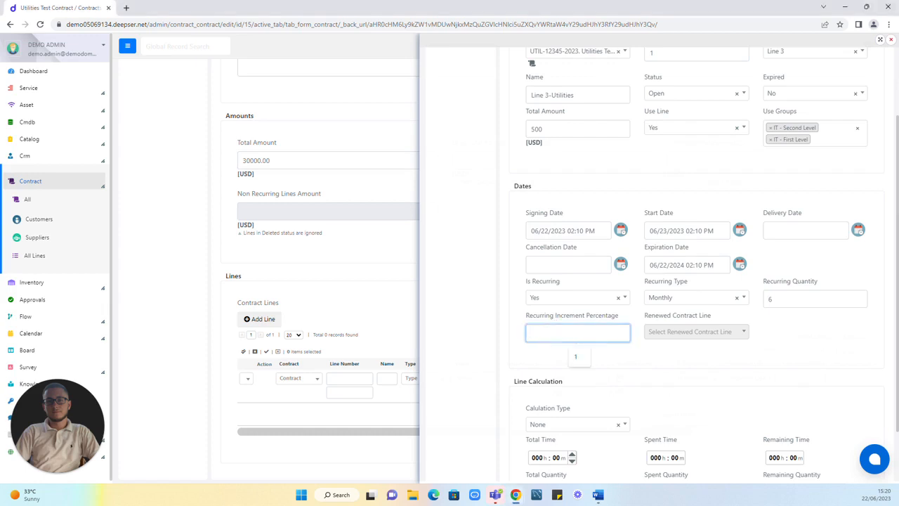
text(5)
click(650, 353)
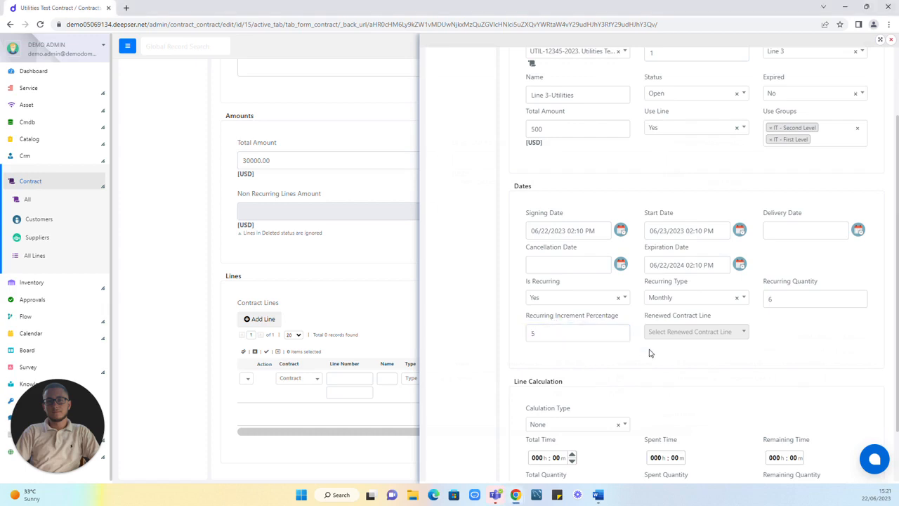
Step: Set the line's calculation type to Time and its total time to 50 hours
scroll(646, 354, down, 1)
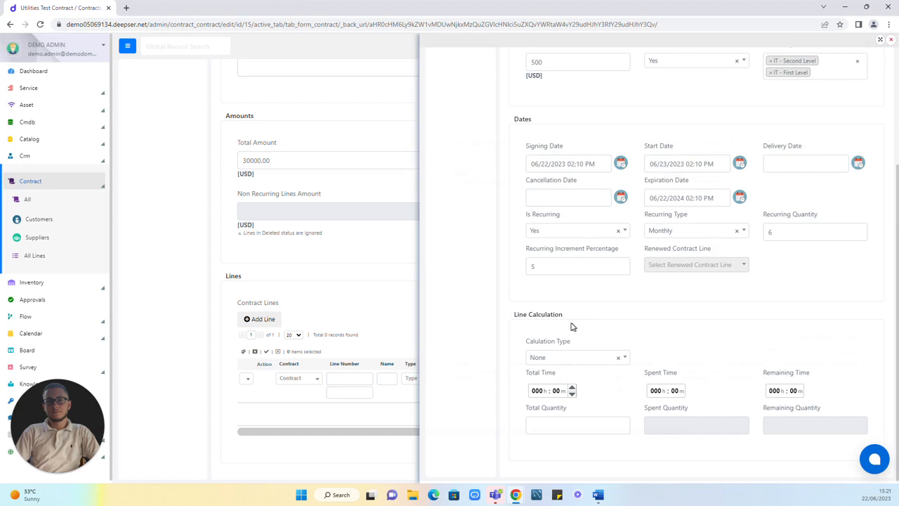
click(561, 358)
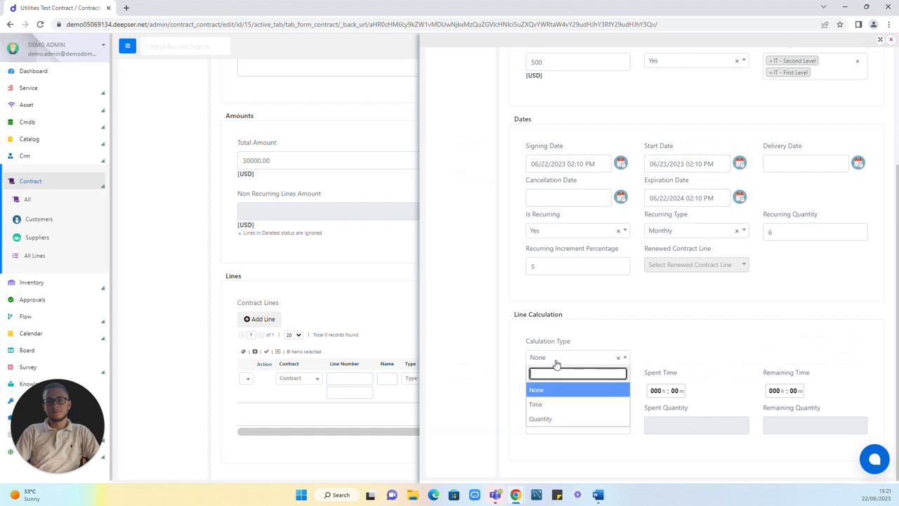
click(535, 404)
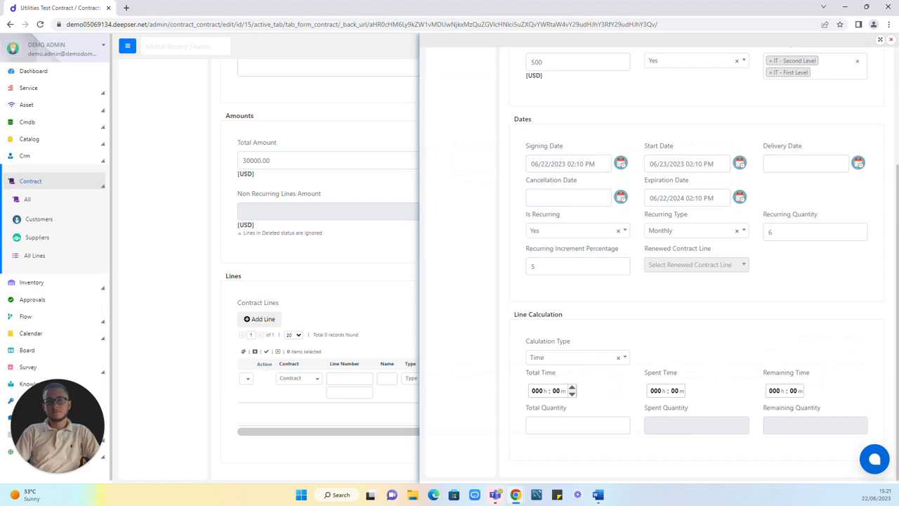
click(537, 391)
text(50)
Step: Save the Line 3-Utilities contract line and close its form to return to the contract
scroll(605, 394, up, 3)
click(817, 88)
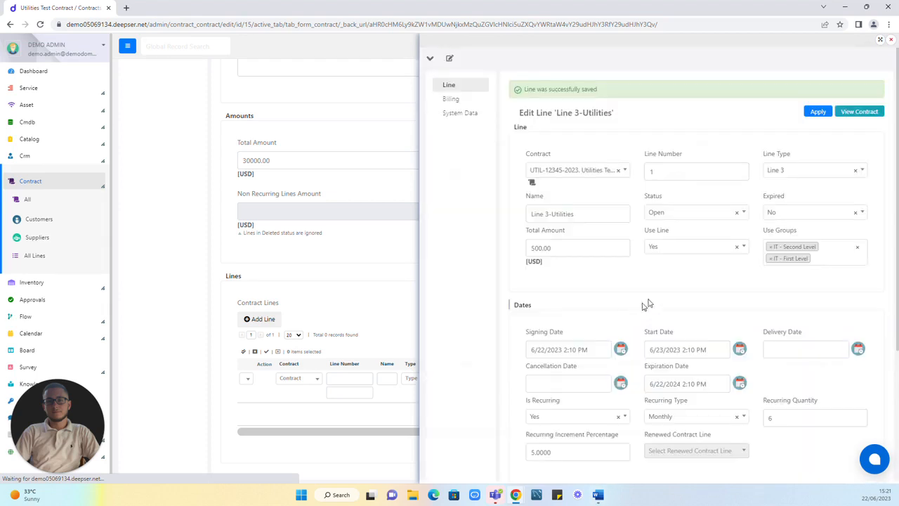
click(890, 41)
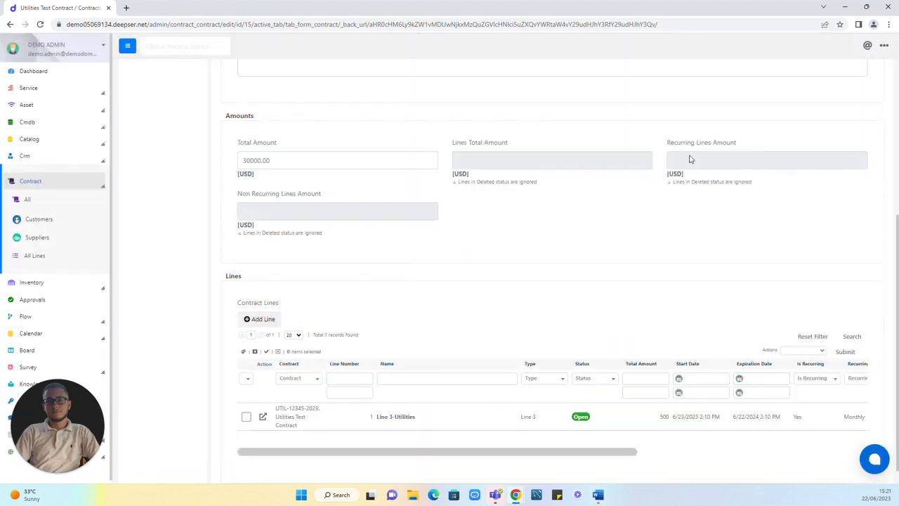